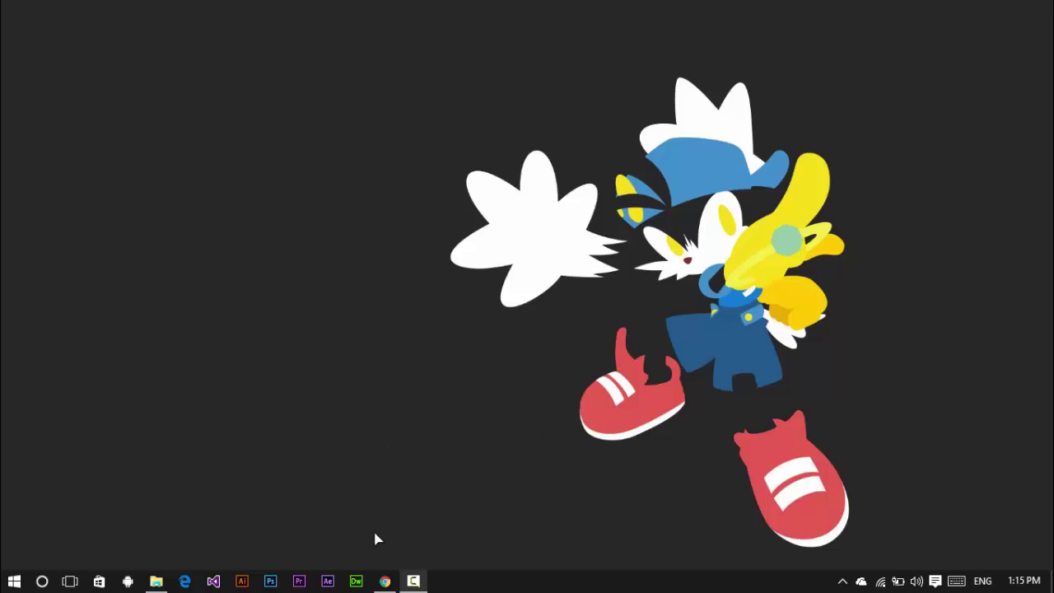
# - In the Tenda router's system management, set the login IP address to 15.32.49.1, enable the DHCP server, and apply with the automatic restart
pyautogui.hotkey('alt', 'Tab')
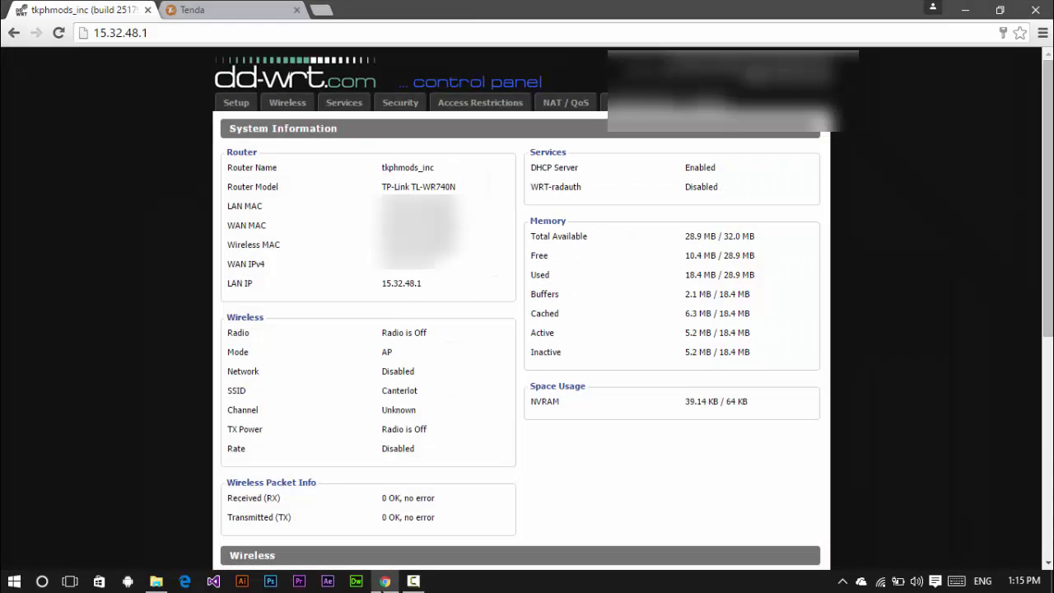
pyautogui.click(217, 9)
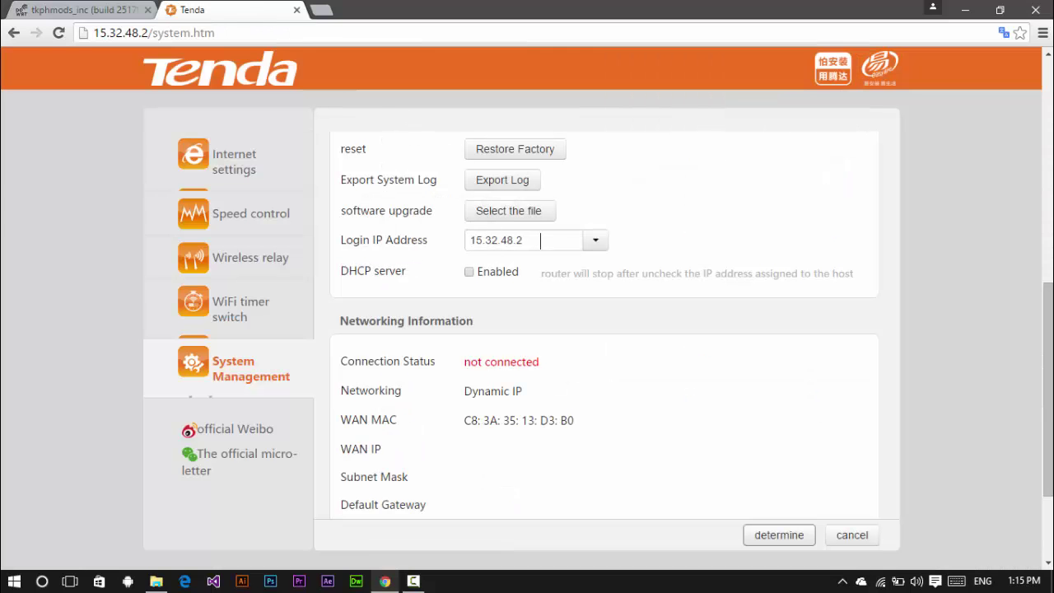
pyautogui.moveTo(530, 240); pyautogui.dragTo(511, 239)
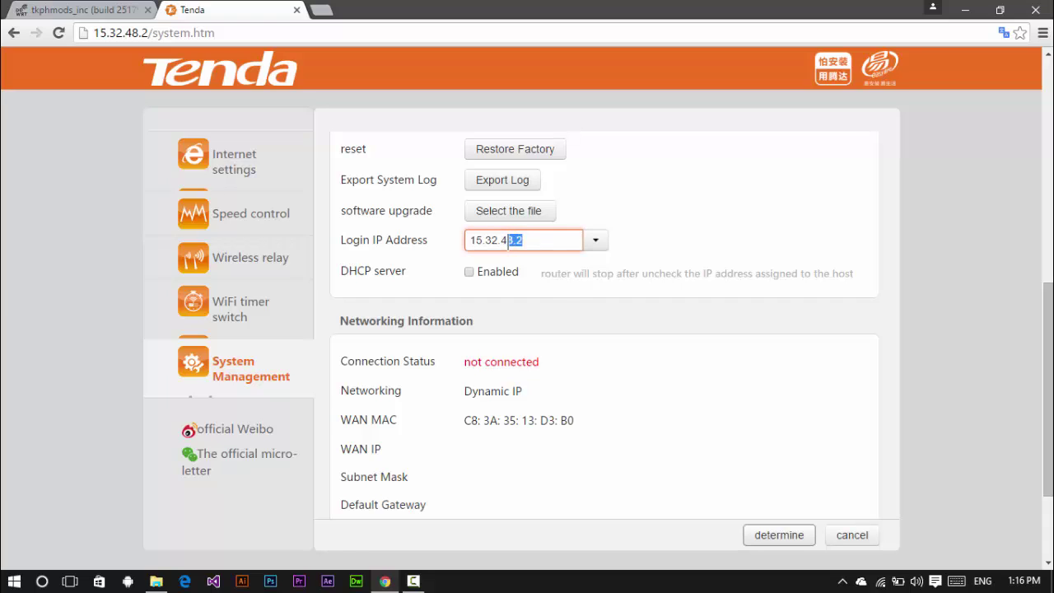
pyautogui.write('9.')
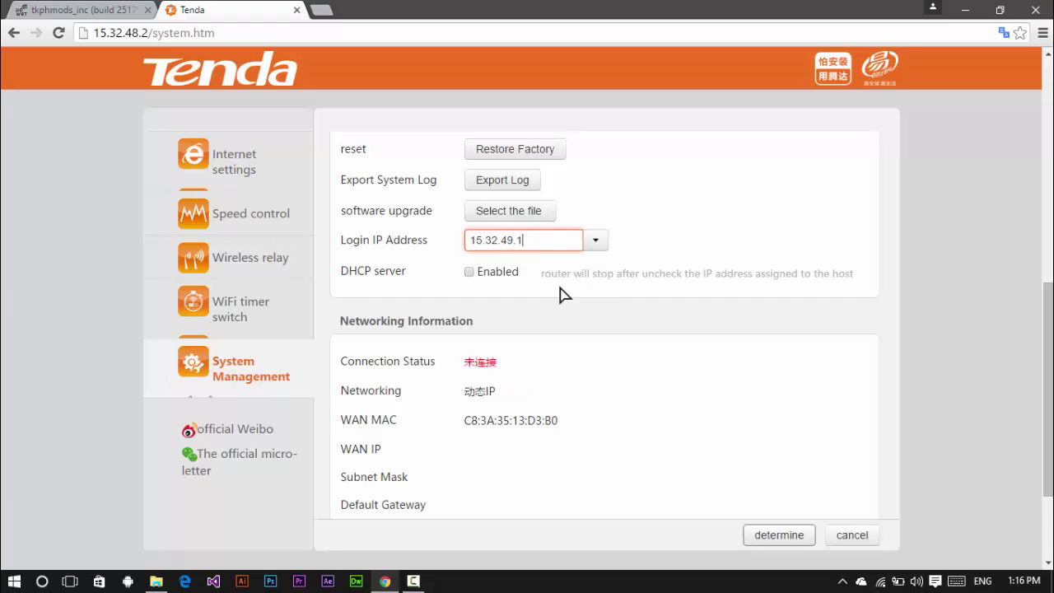
pyautogui.click(469, 272)
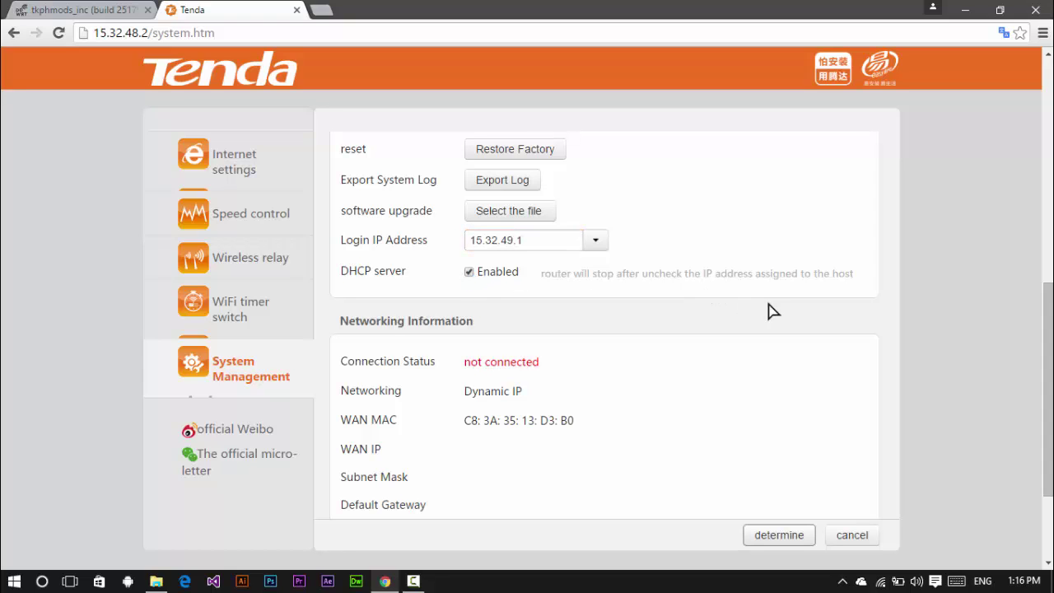
pyautogui.scroll(1, 772, 311)
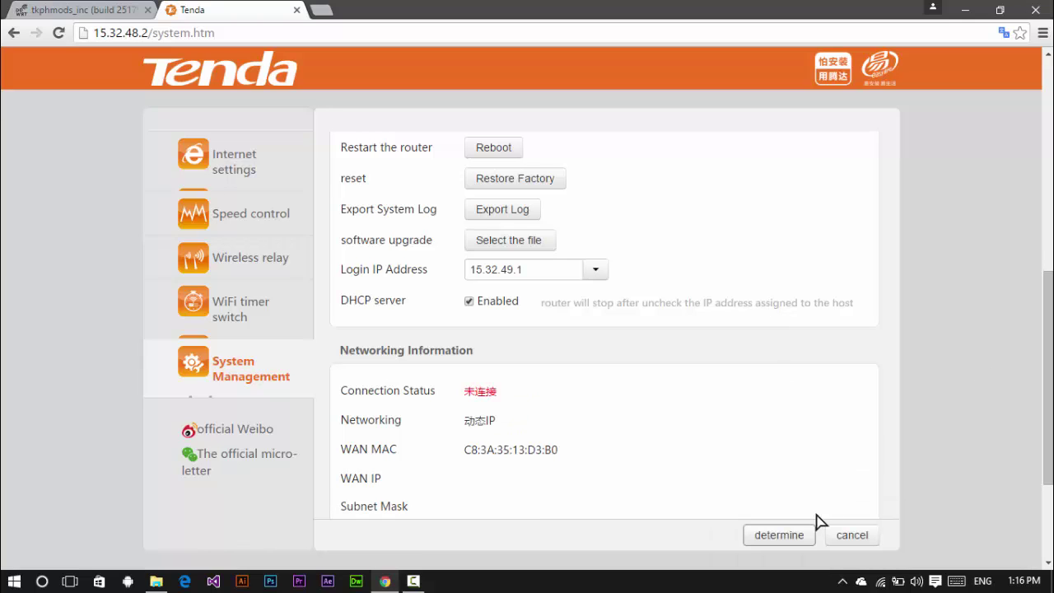
pyautogui.click(795, 534)
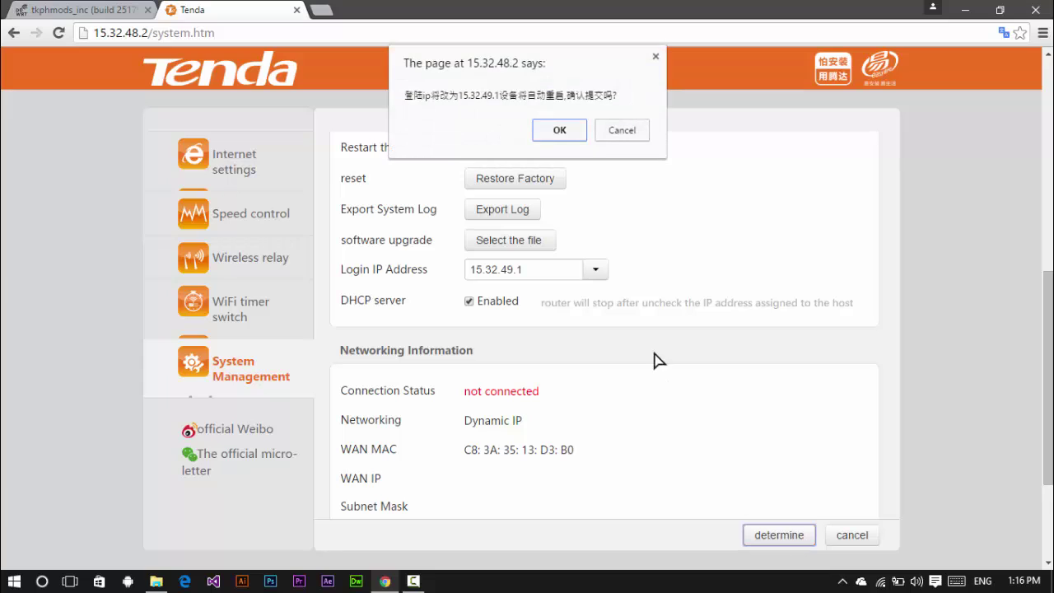
pyautogui.click(560, 130)
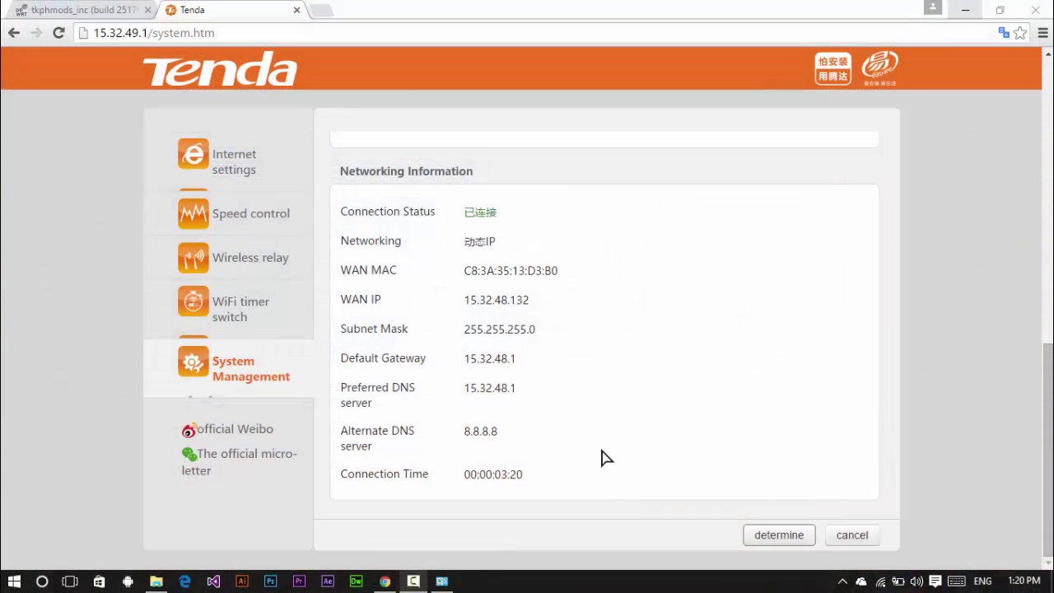
# - Test the internet connection from a Command Prompt with ping google.com -t, and stop the ping
pyautogui.press('super+r')
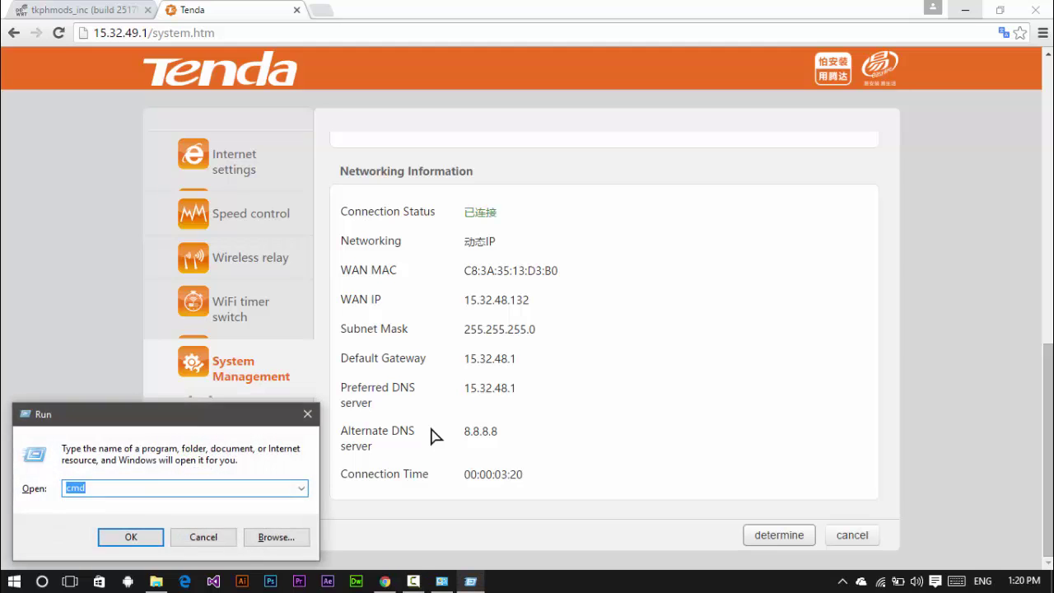
pyautogui.press('Return')
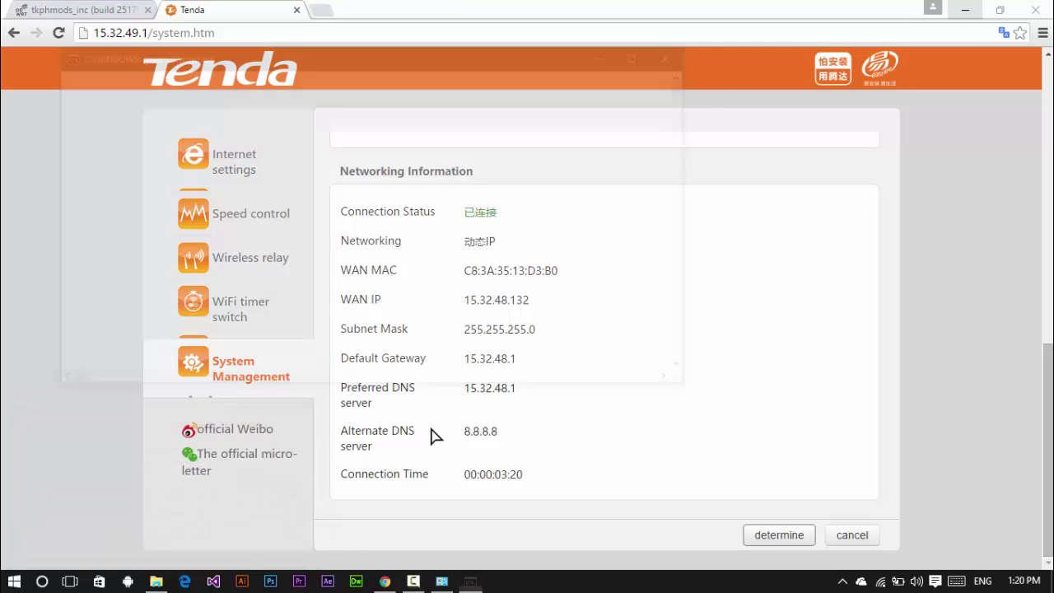
pyautogui.write('ping google.')
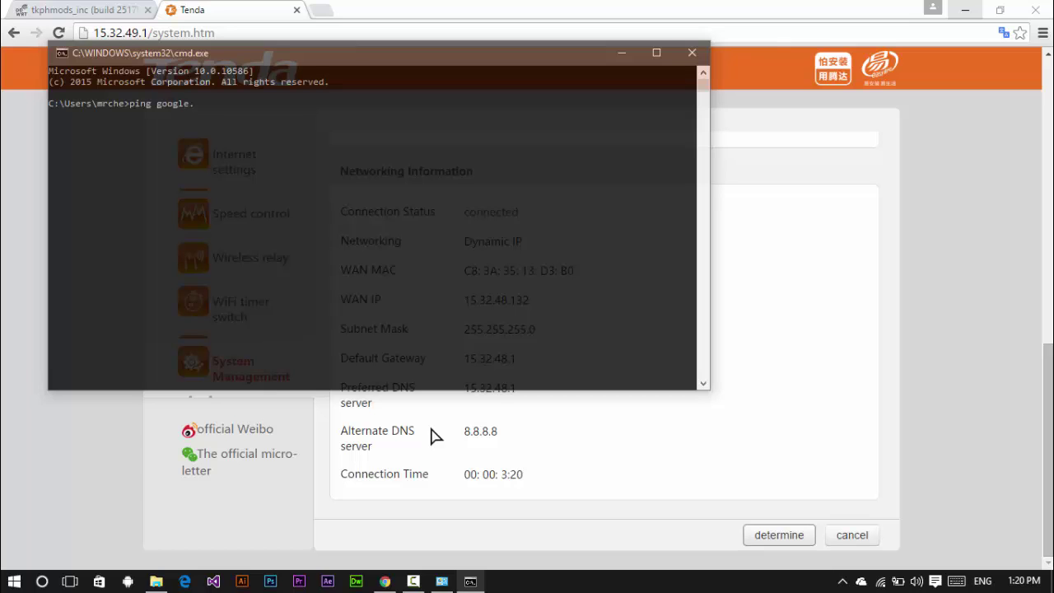
pyautogui.write('com -t')
pyautogui.press('Return')
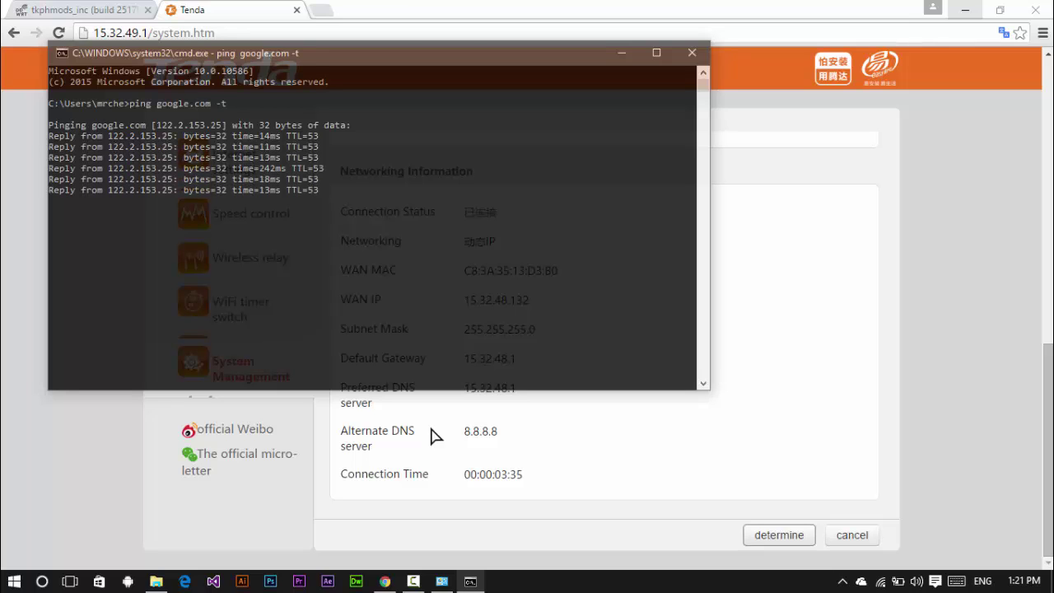
pyautogui.hotkey('ctrl', 'c')
# - Load youtube.com in a new browser tab and look through its home page to check web access
pyautogui.click(451, 7)
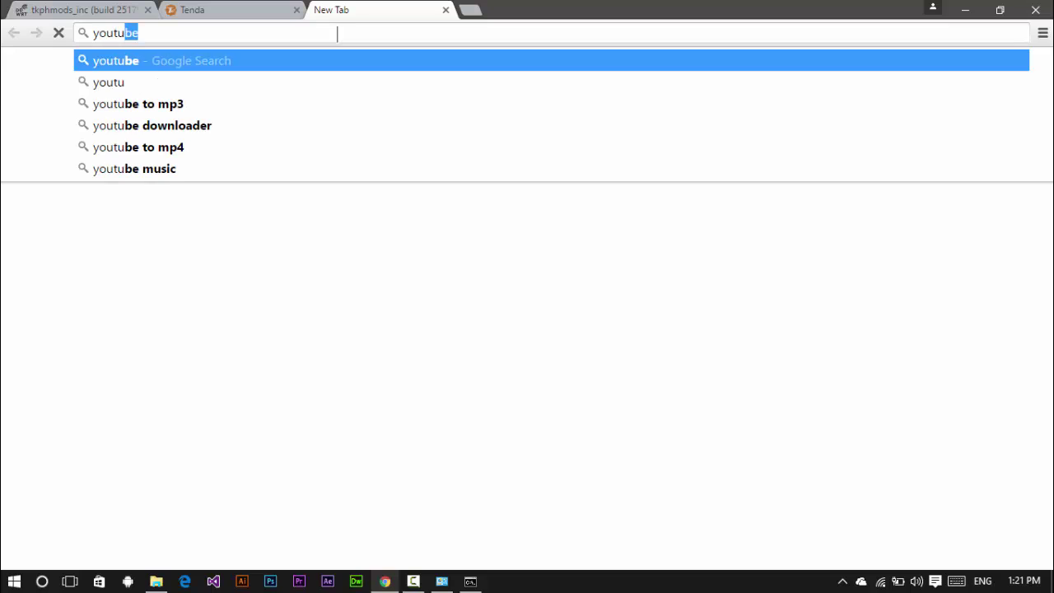
pyautogui.write('be.co')
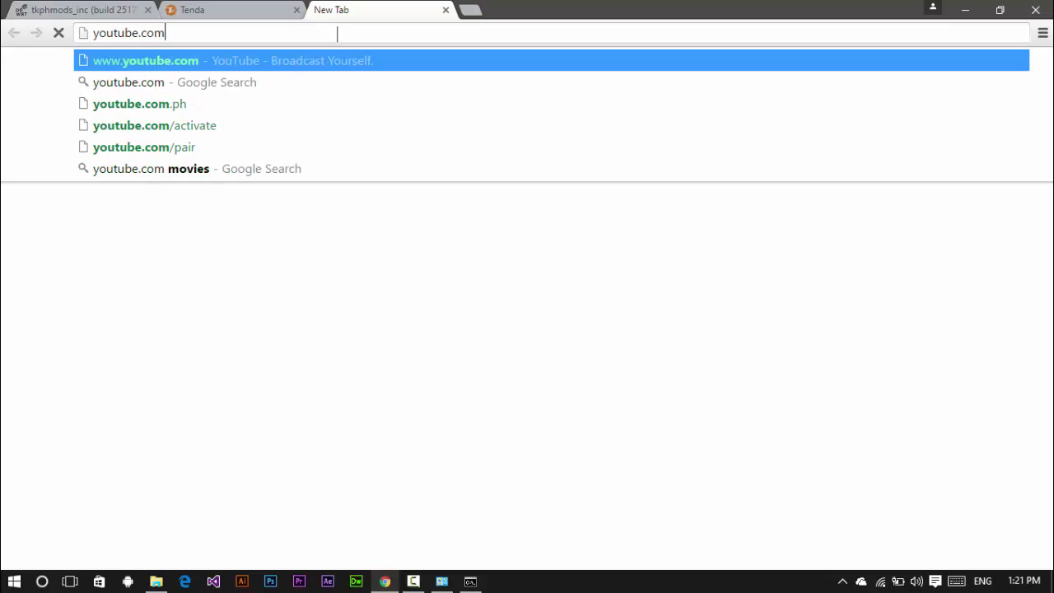
pyautogui.write('m')
pyautogui.press('Return')
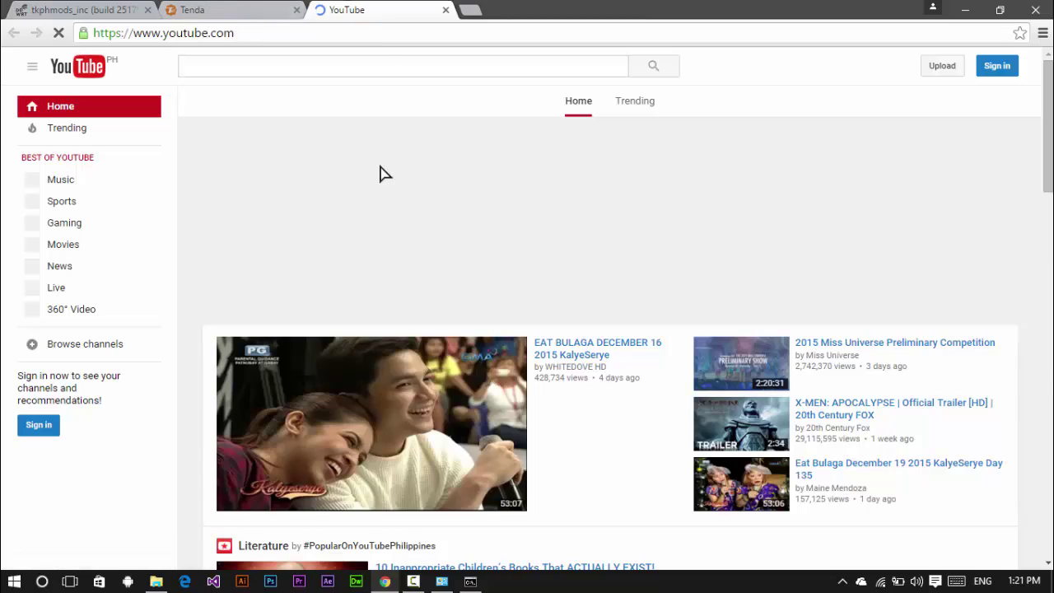
pyautogui.scroll(-10, 381, 171)
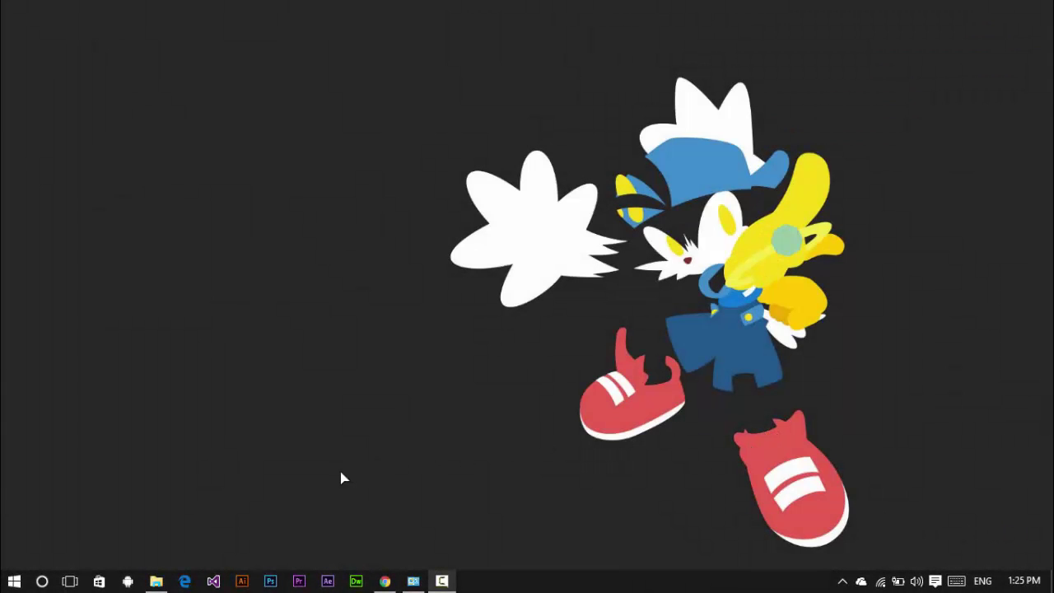
# - Apply the Tenda router's system management settings with login IP address 15.32.48.2 and the DHCP server disabled
pyautogui.click(384, 580)
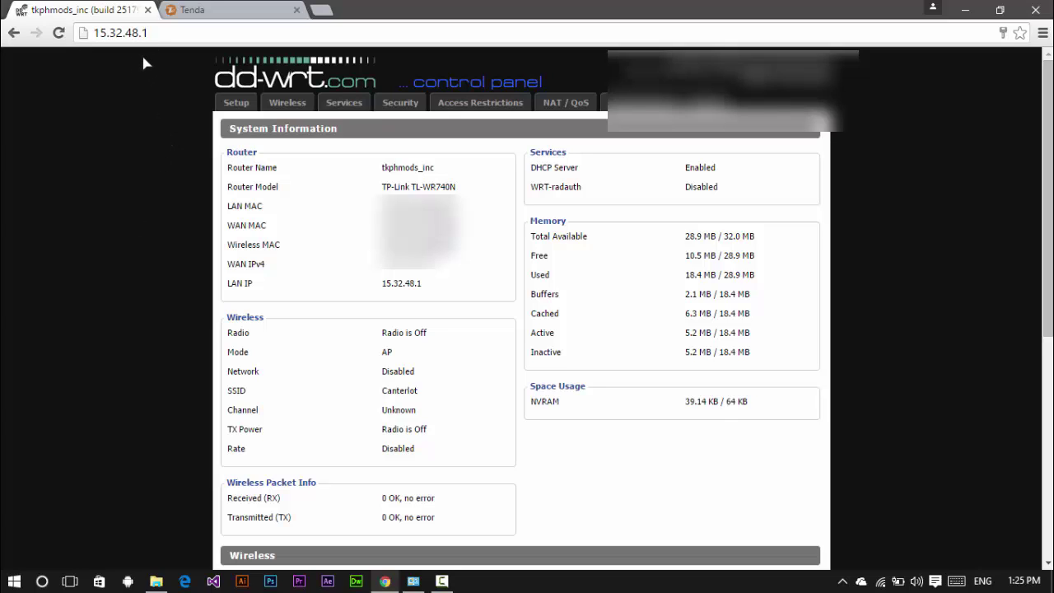
pyautogui.click(230, 8)
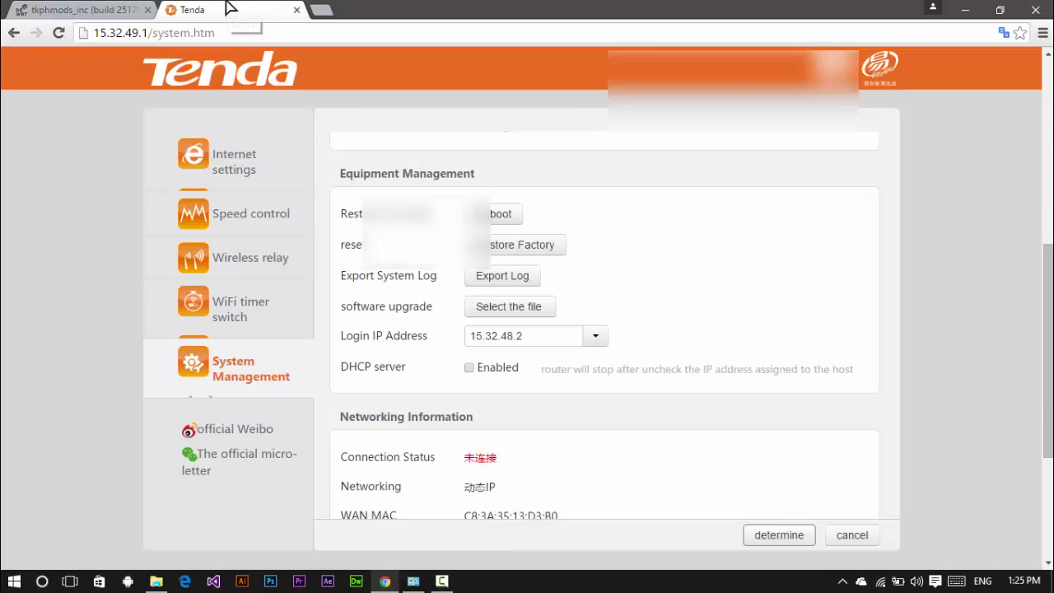
pyautogui.scroll(-2, 35, 376)
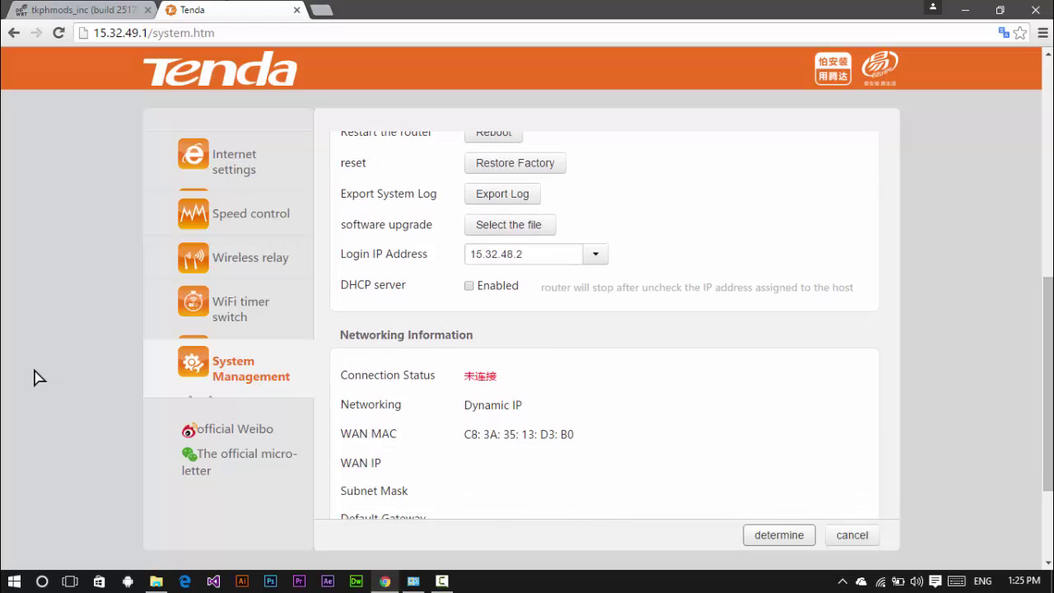
pyautogui.scroll(1, 40, 377)
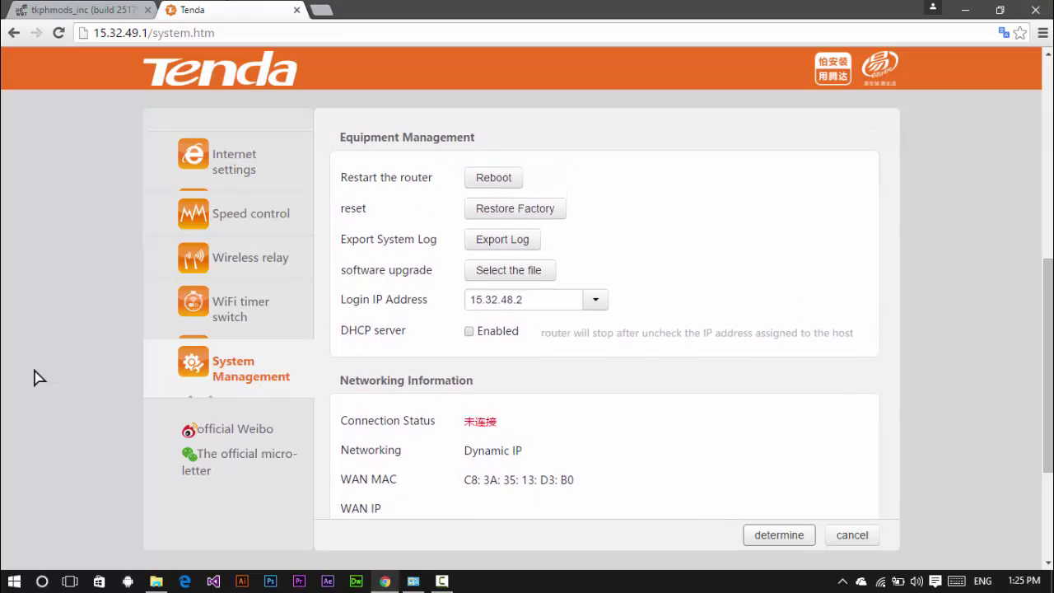
pyautogui.click(568, 297)
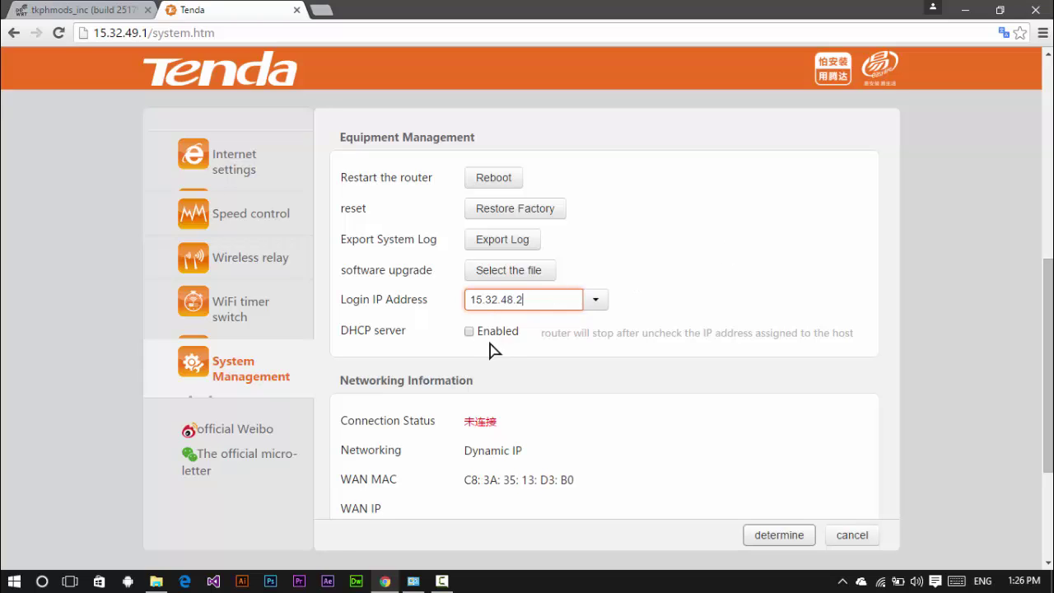
pyautogui.scroll(-1, 626, 330)
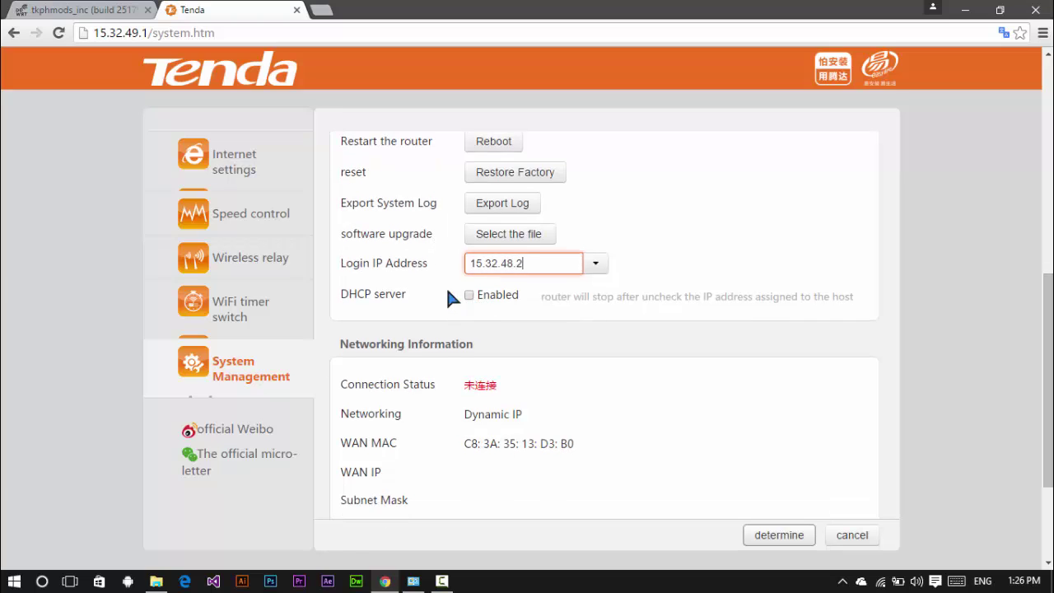
pyautogui.moveTo(512, 300)
pyautogui.click(782, 536)
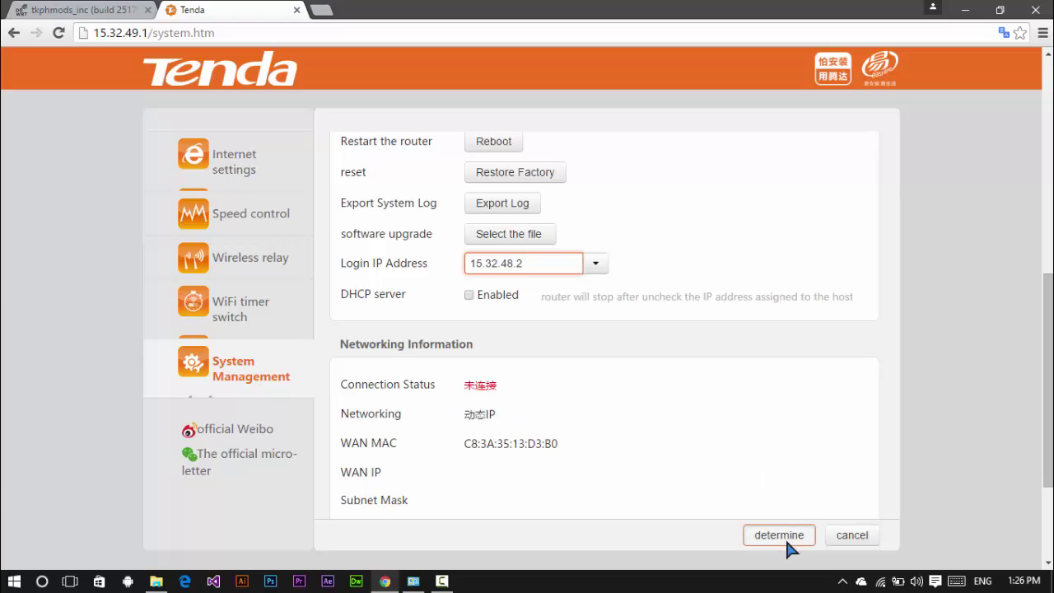
pyautogui.click(557, 153)
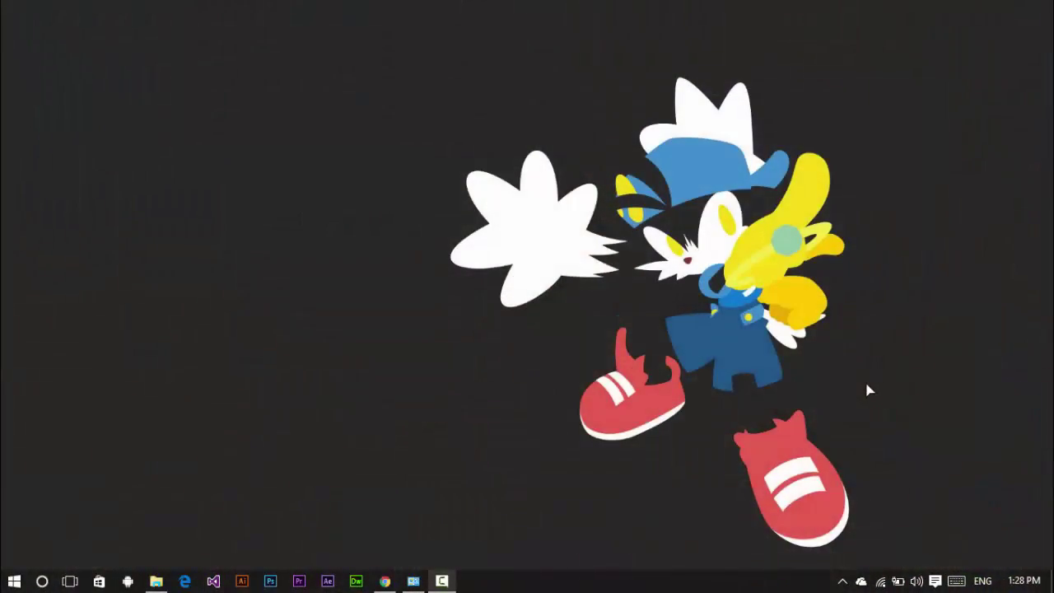
# - Open a new Command Prompt from the desktop and start a continuous ping to google.com with the -t option
pyautogui.press('super+r')
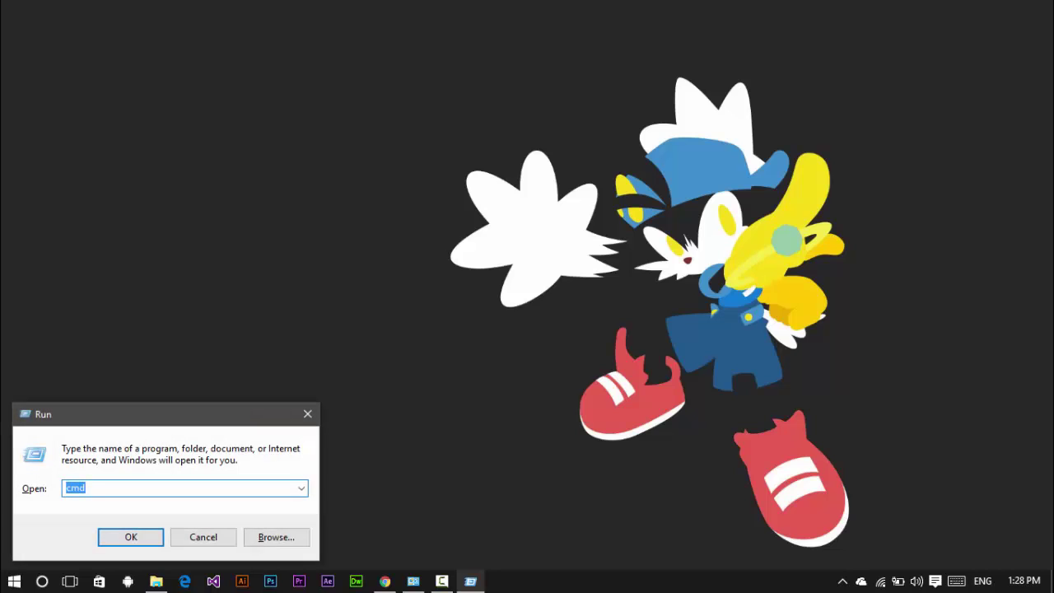
pyautogui.press('Return')
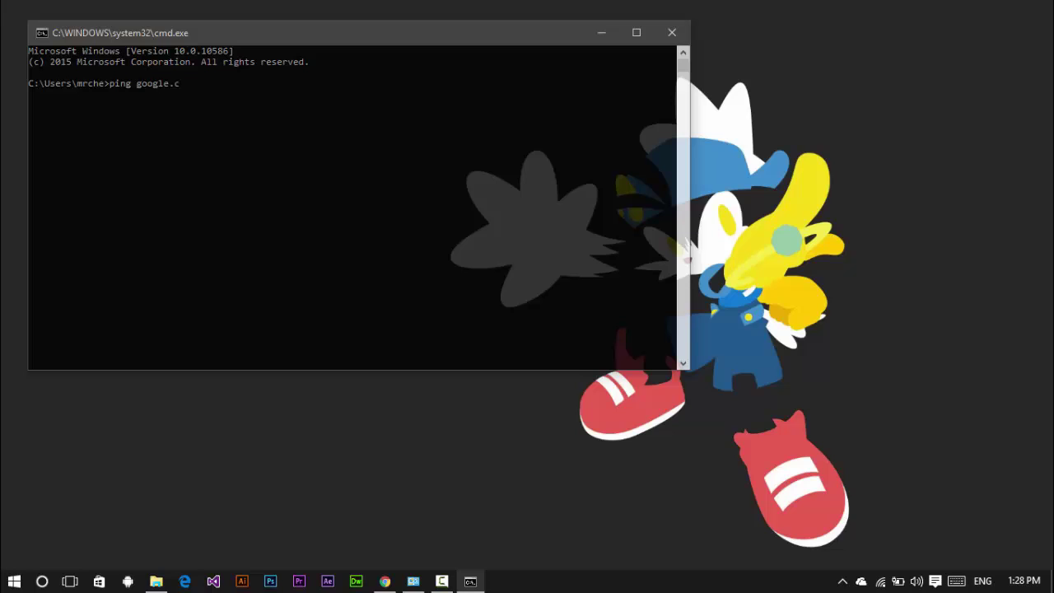
pyautogui.press('Return')
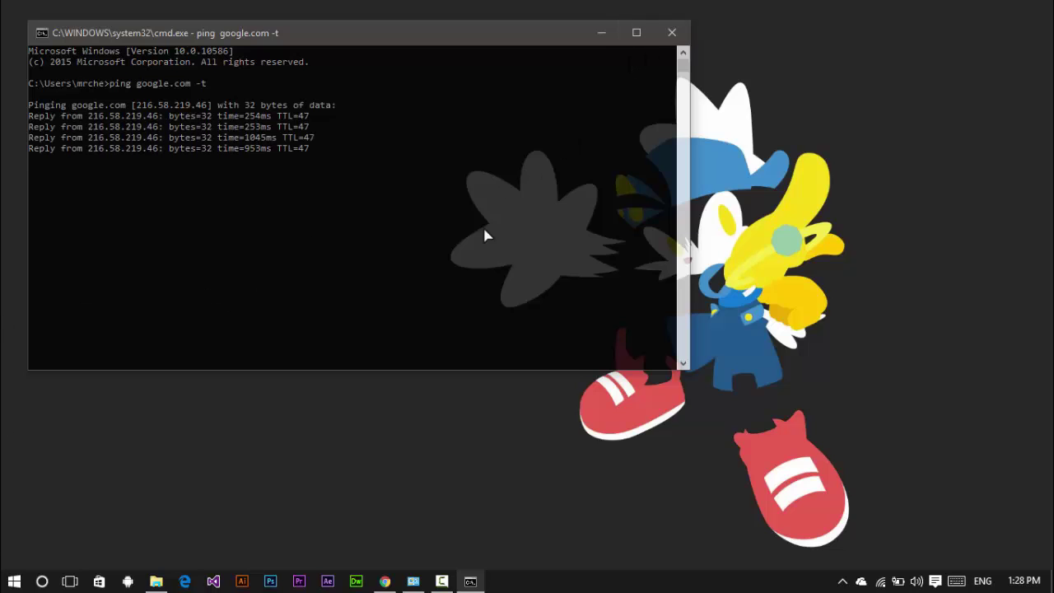
# - Close the YouTube tab in the browser and examine the Wireless Network Mode options in the DD-WRT router's basic wireless settings
pyautogui.click(384, 581)
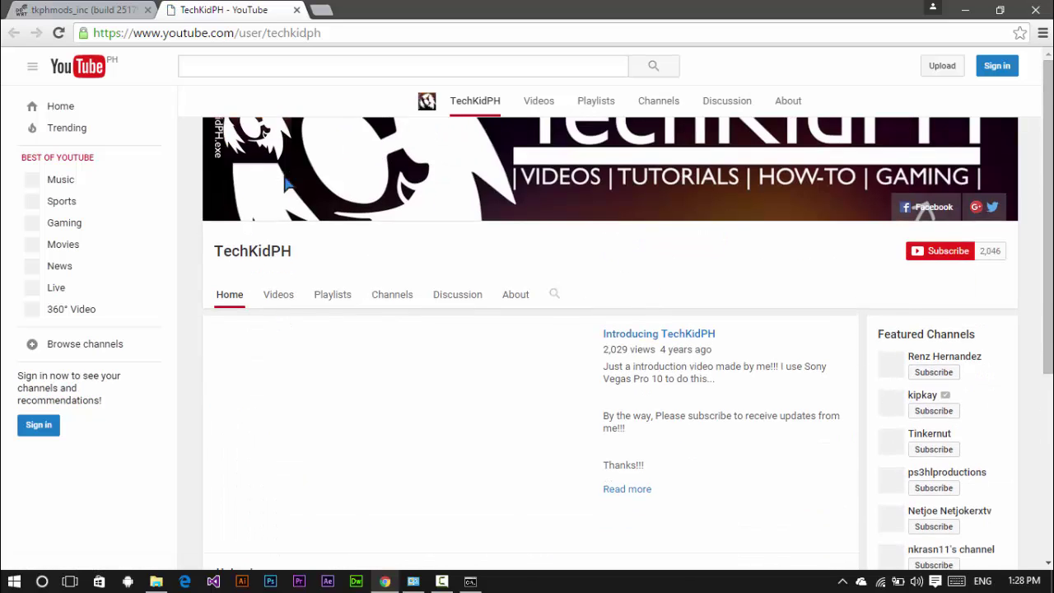
pyautogui.click(296, 10)
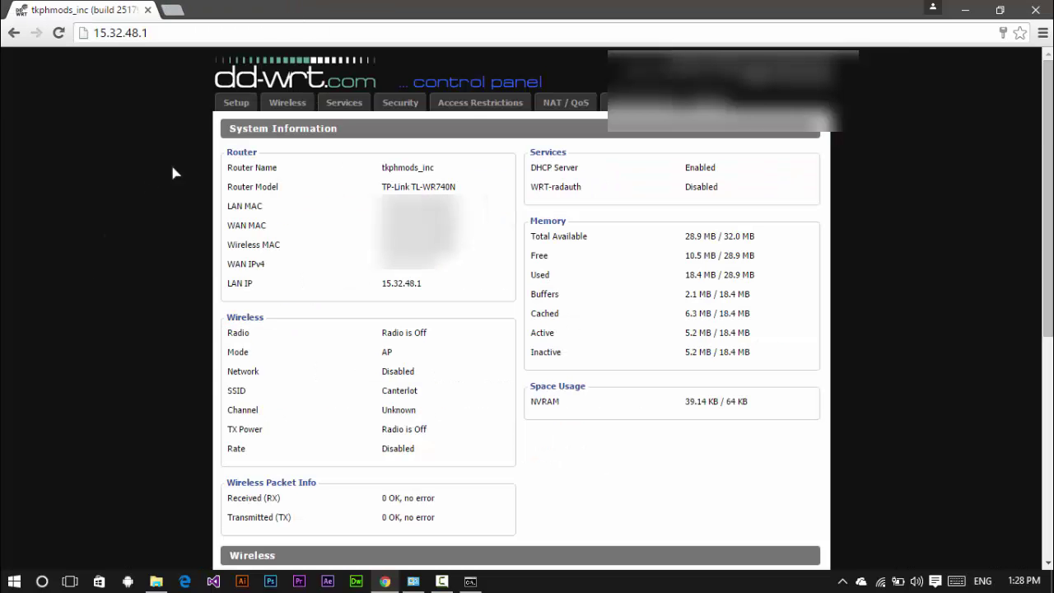
pyautogui.click(296, 103)
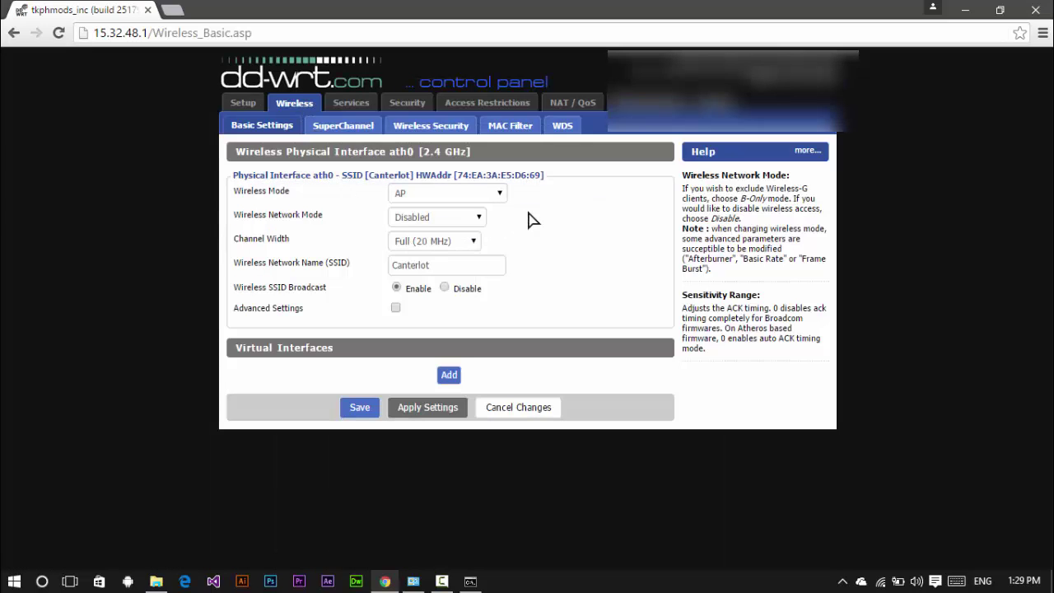
pyautogui.click(479, 218)
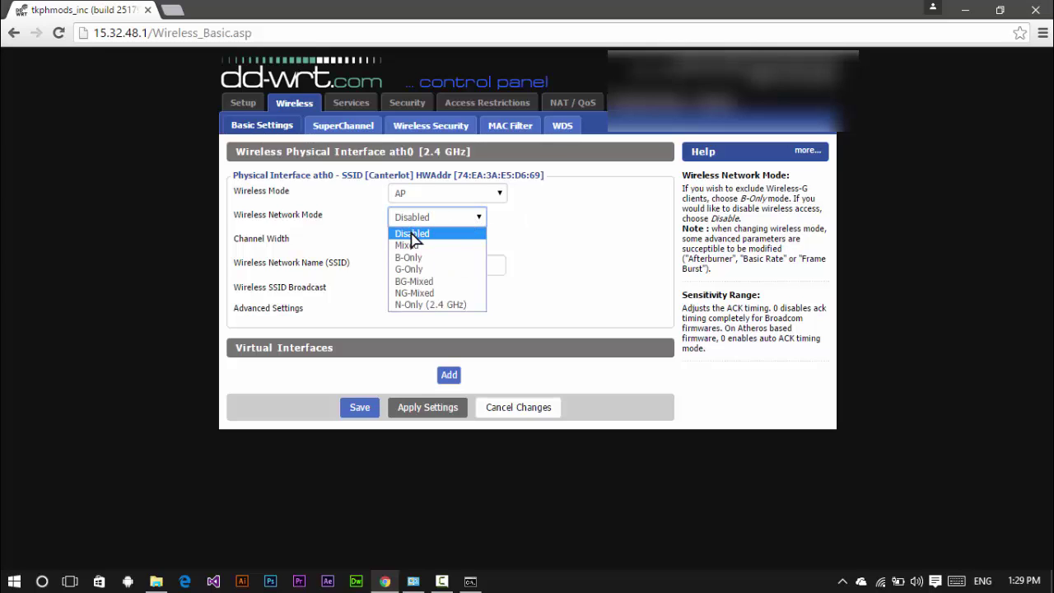
pyautogui.click(652, 254)
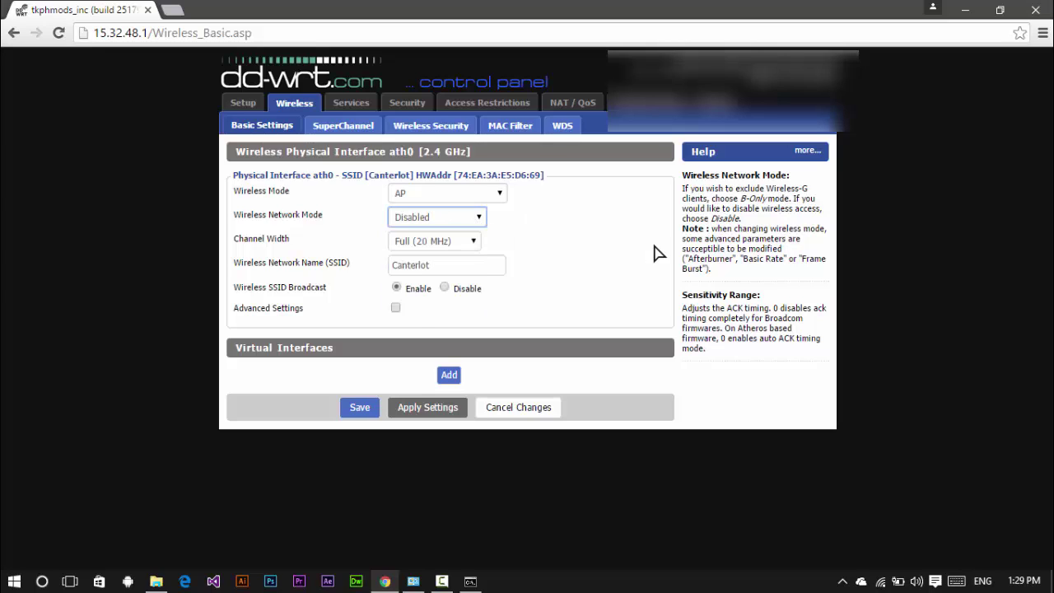
pyautogui.click(479, 219)
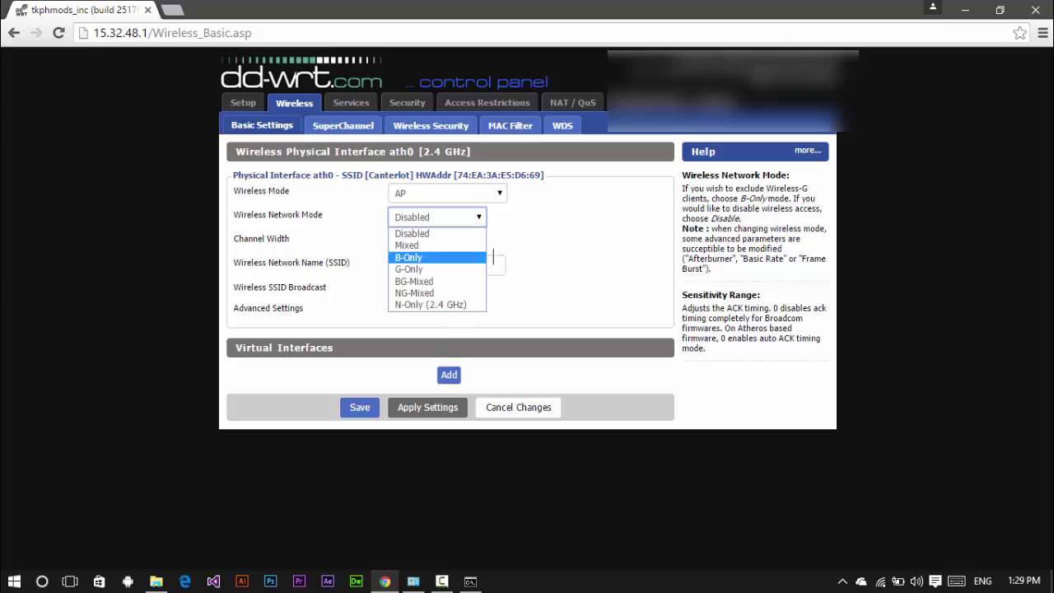
pyautogui.click(617, 238)
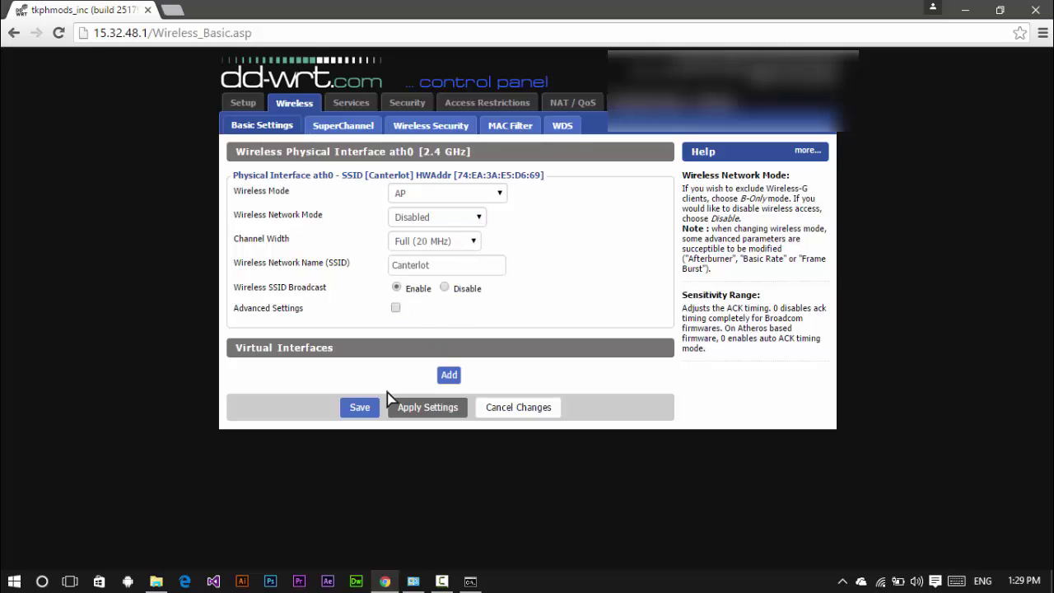
# - Minimize the browser and close the Command Prompt window running the continuous ping
pyautogui.click(965, 10)
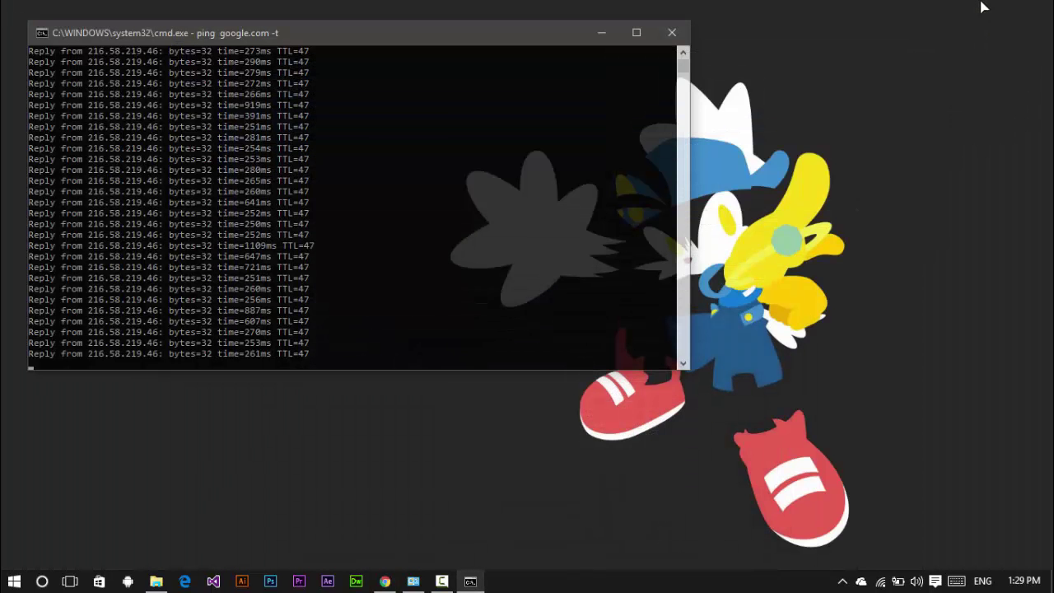
pyautogui.click(673, 33)
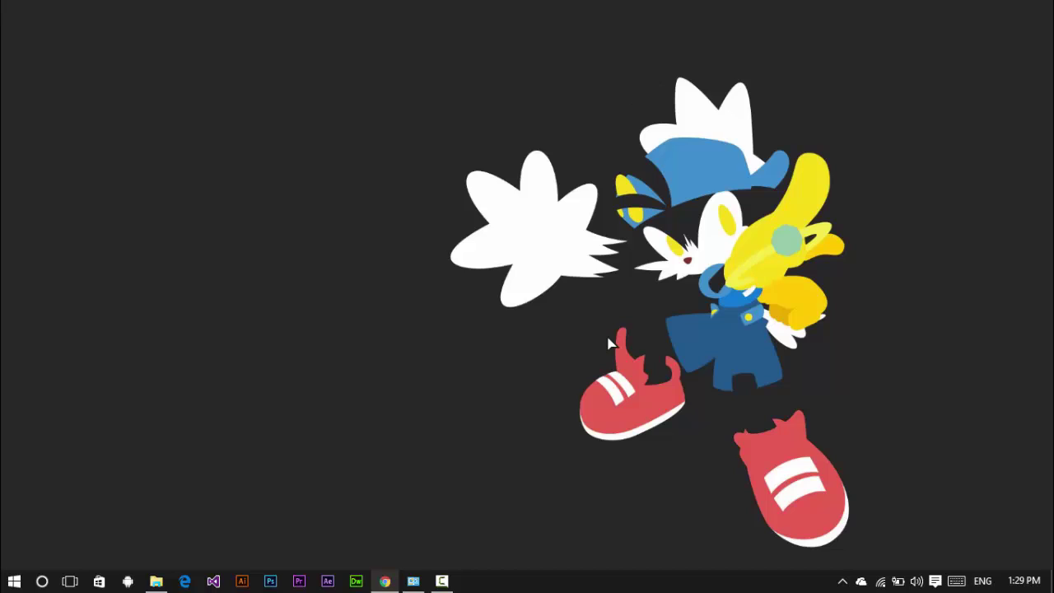